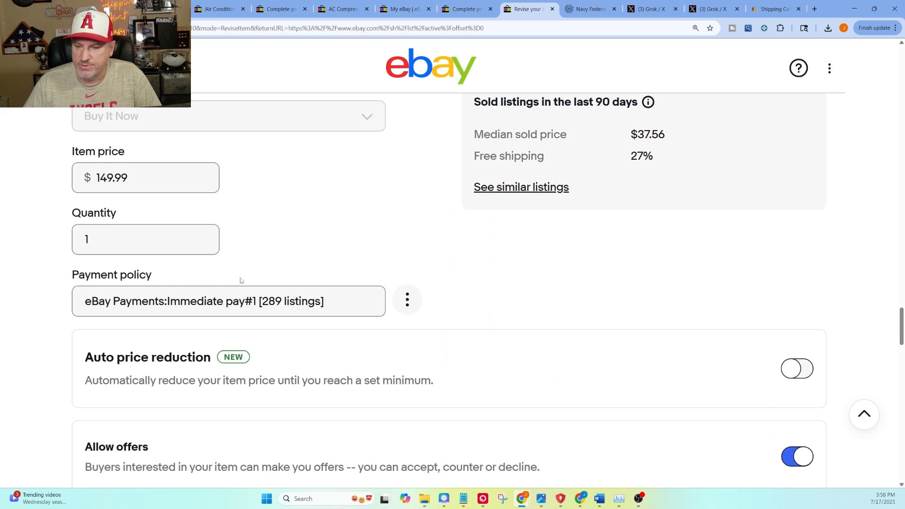
# Step: Turn on auto price reduction for the listing
pyautogui.scroll(-2, 155, 282)
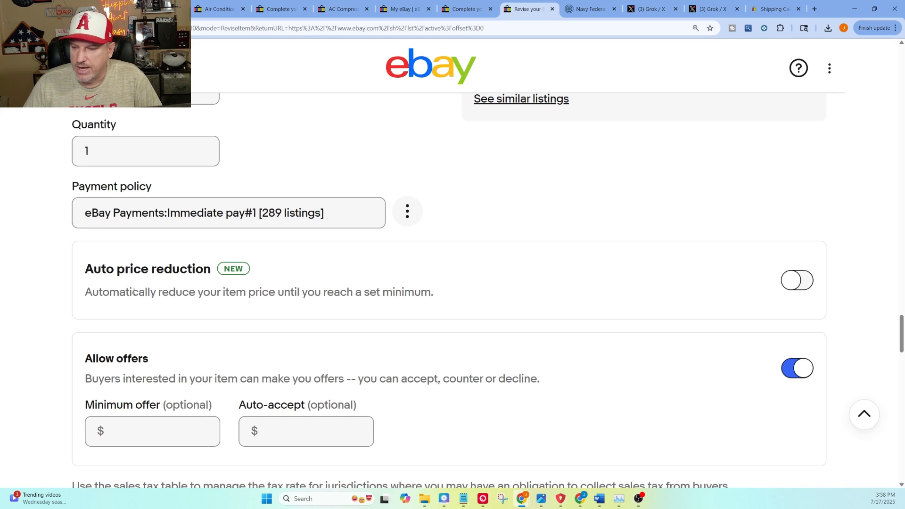
pyautogui.click(788, 283)
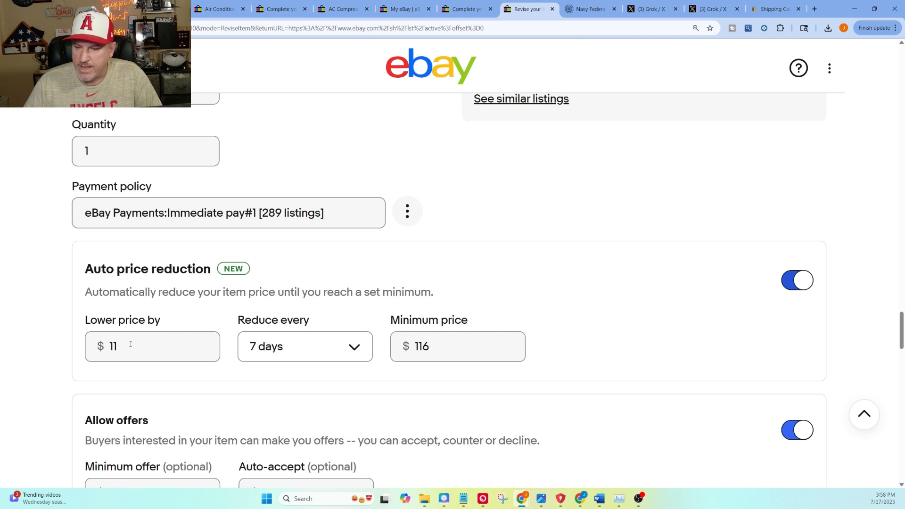
pyautogui.scroll(1, 430, 284)
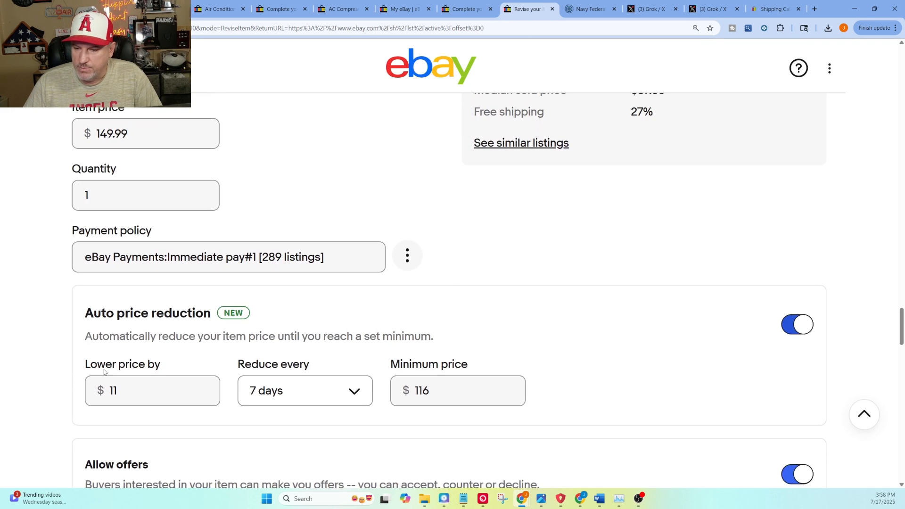
# Step: Review the suggested reduction amount, the available reduction intervals and the minimum price under auto price reduction
pyautogui.moveTo(119, 390); pyautogui.dragTo(110, 391)
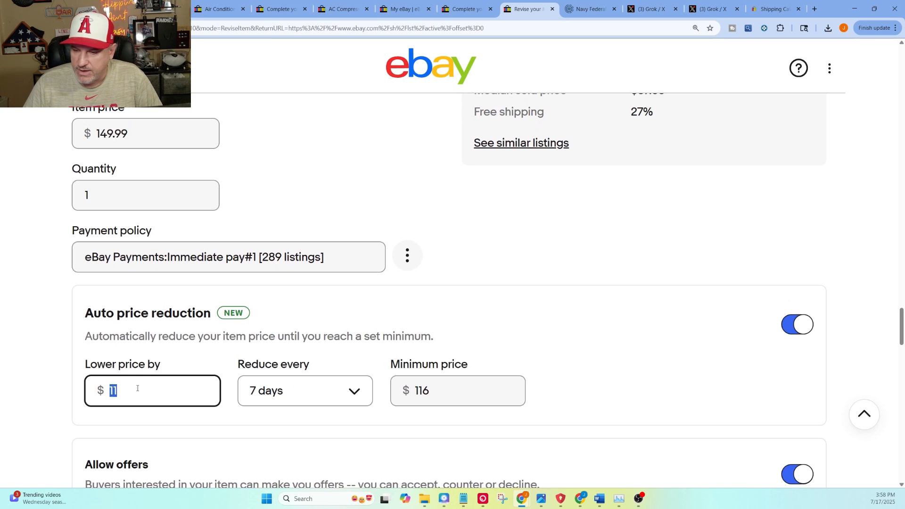
pyautogui.click(292, 389)
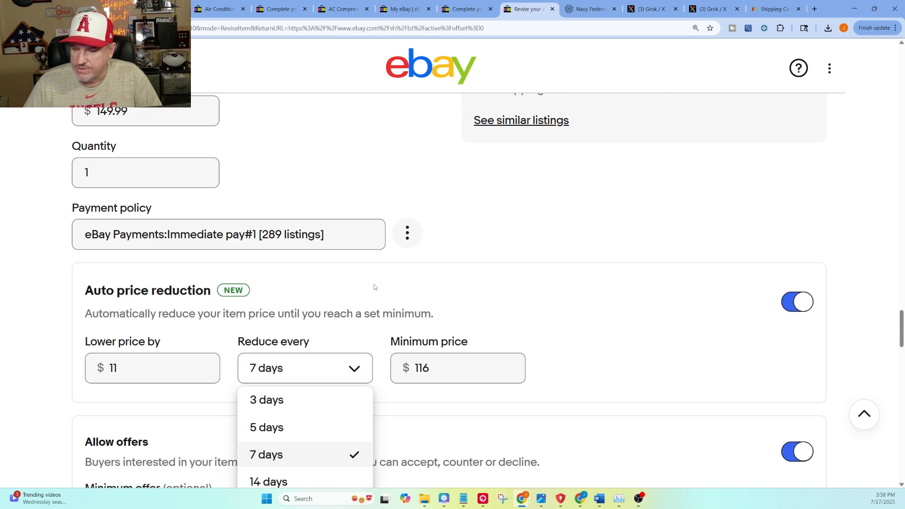
pyautogui.scroll(-1, 264, 394)
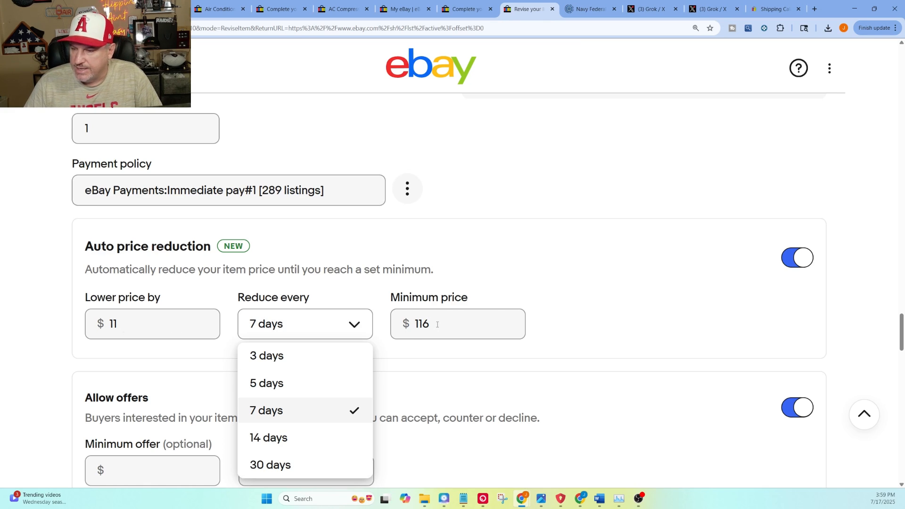
pyautogui.click(279, 331)
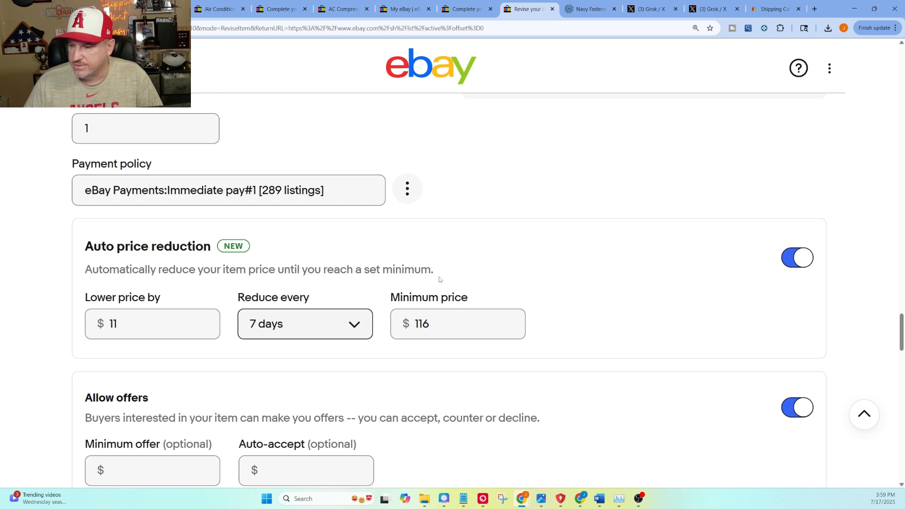
pyautogui.scroll(3, 439, 277)
pyautogui.scroll(-3, 439, 279)
pyautogui.click(435, 322)
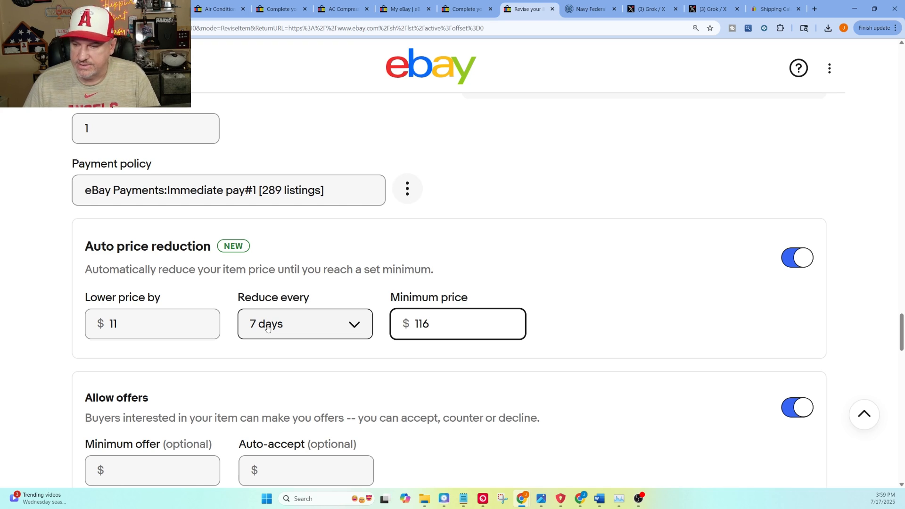
# Step: Compare the item price with the suggested reduction amount, interval and minimum price
pyautogui.scroll(3, 267, 328)
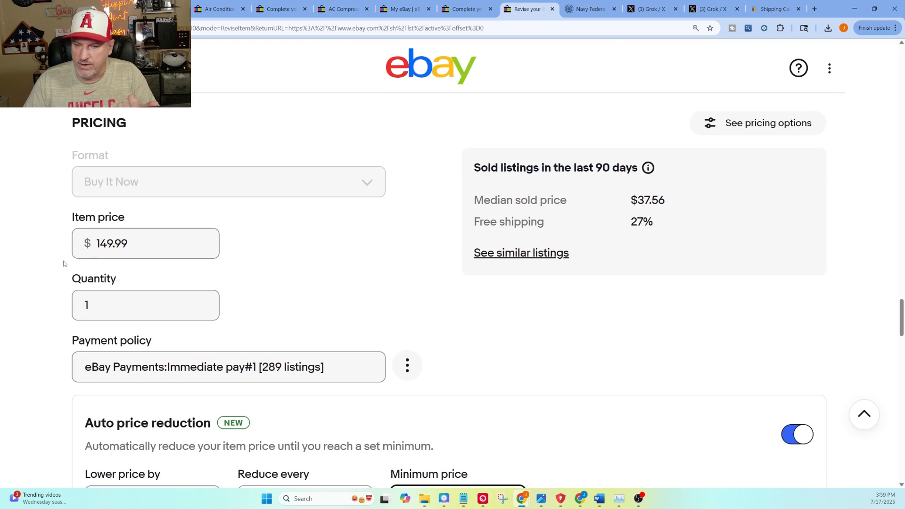
pyautogui.doubleClick(147, 241)
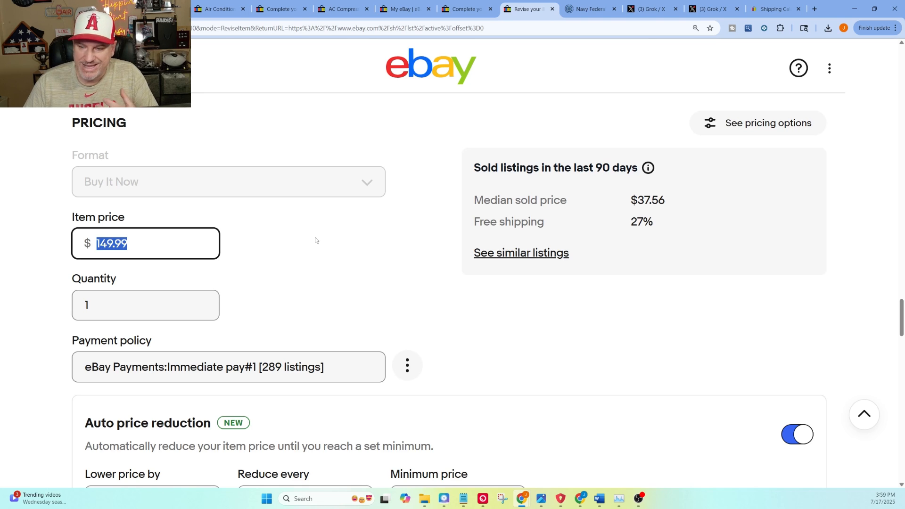
pyautogui.scroll(-2, 315, 241)
pyautogui.scroll(1, 440, 198)
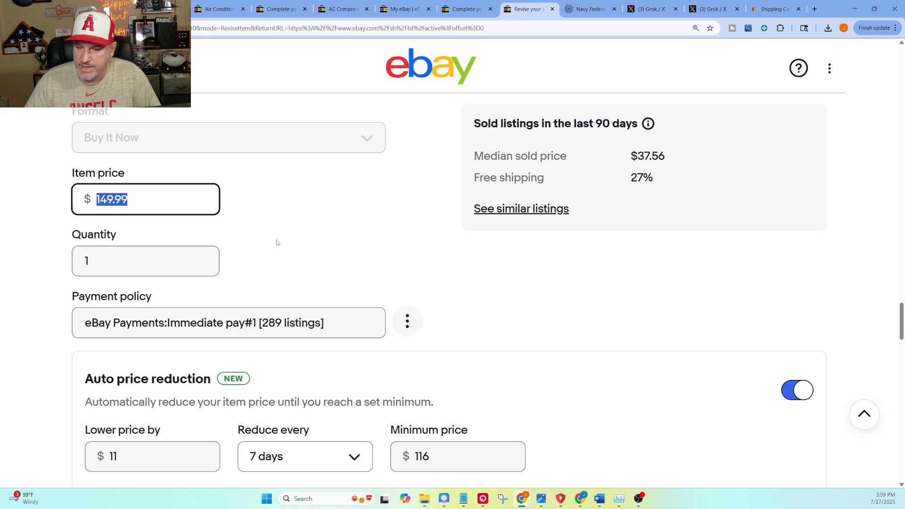
pyautogui.scroll(-1, 276, 242)
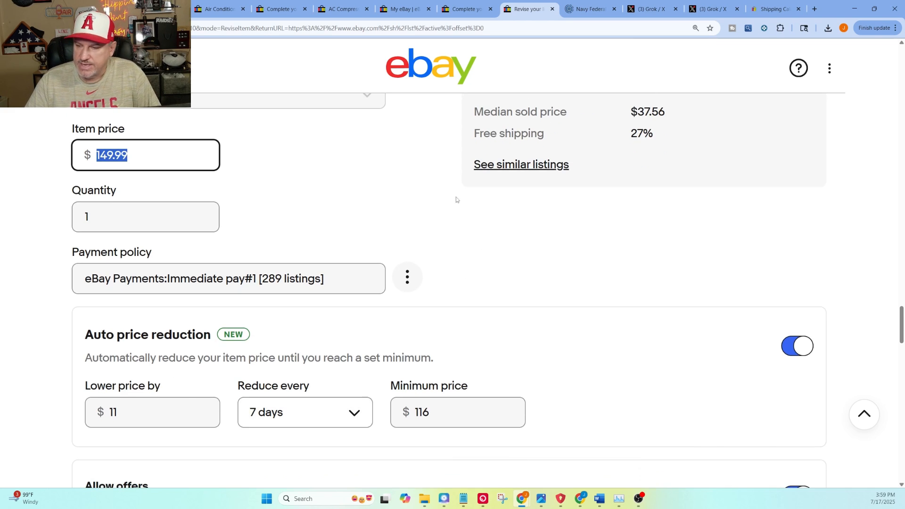
pyautogui.scroll(-2, 375, 169)
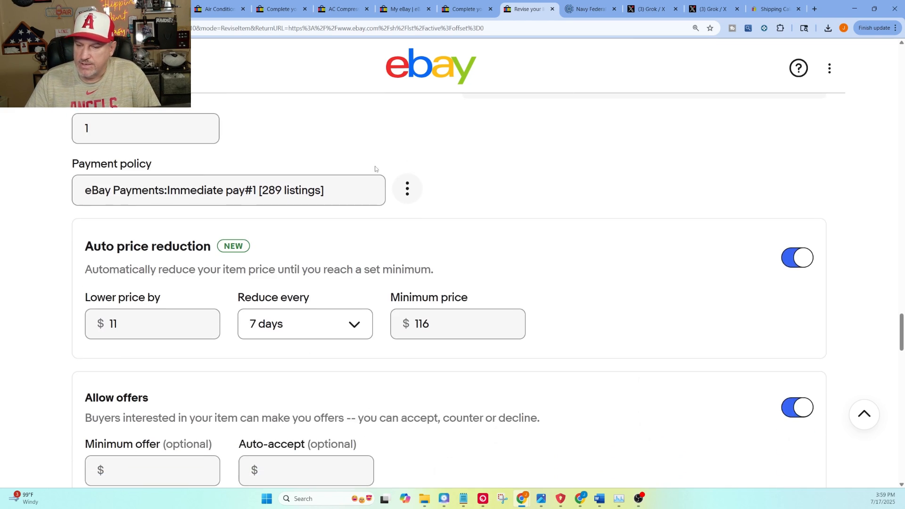
pyautogui.click(294, 329)
pyautogui.press('Escape')
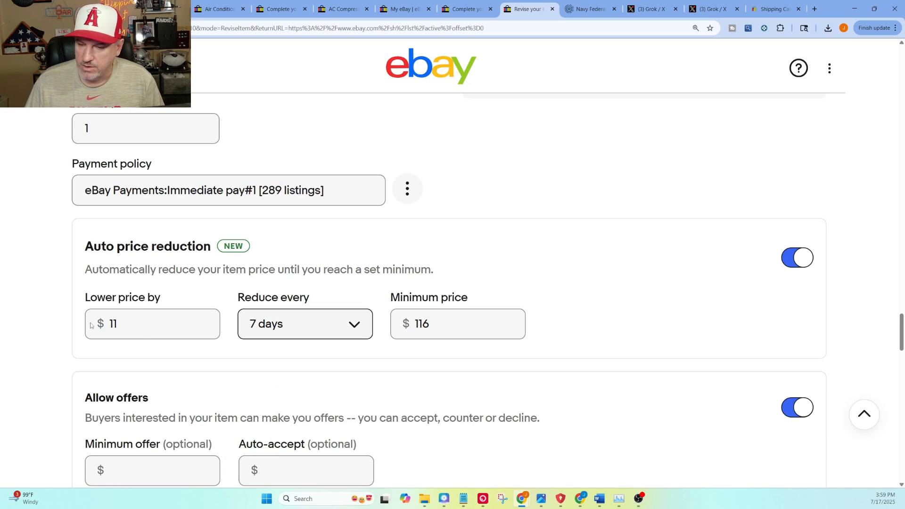
# Step: Set auto price reduction to lower the price by $5 down to a minimum price of $120
pyautogui.moveTo(138, 323); pyautogui.dragTo(104, 323)
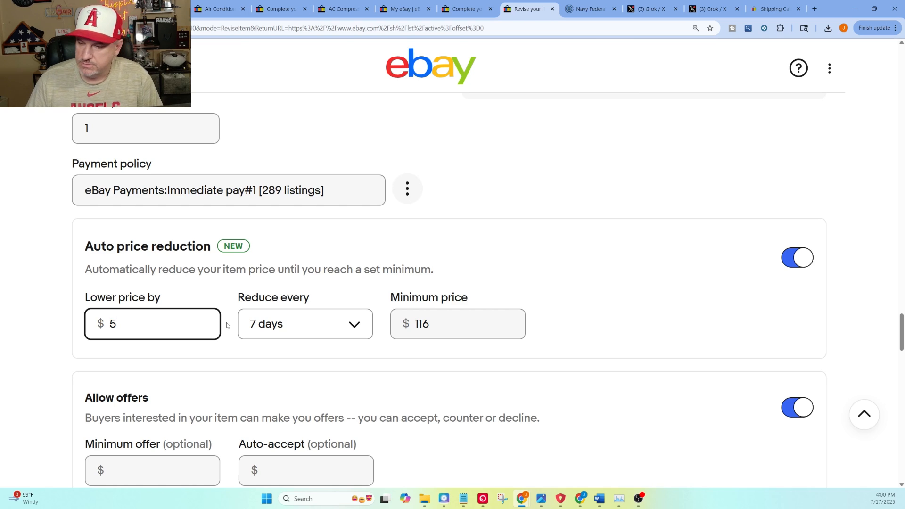
pyautogui.click(484, 248)
pyautogui.moveTo(451, 332); pyautogui.dragTo(411, 329)
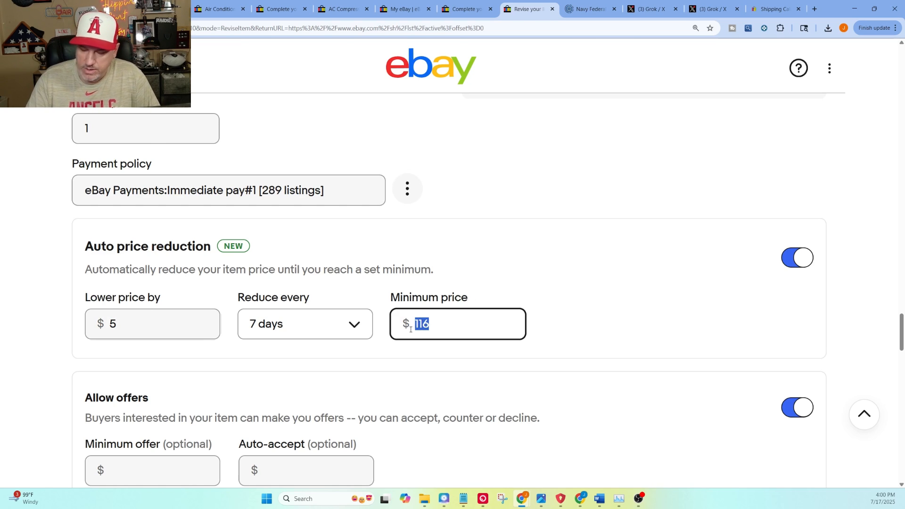
pyautogui.write('120')
pyautogui.click(467, 237)
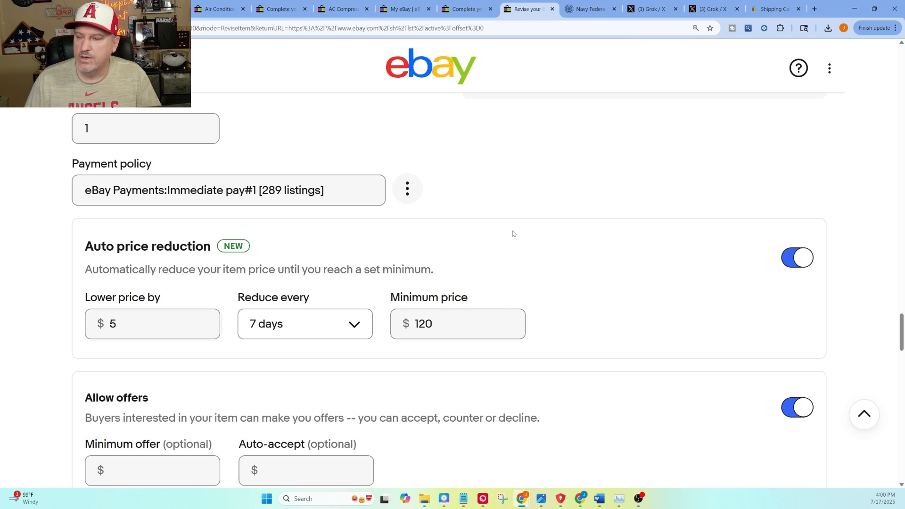
# Step: Try reduction intervals of 3 days and 5 days, and settle on 30 days
pyautogui.scroll(2, 512, 232)
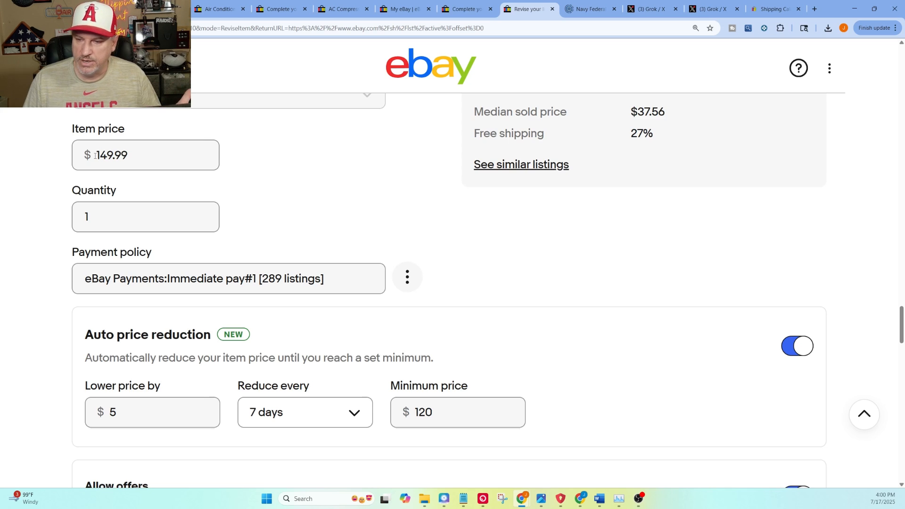
pyautogui.moveTo(96, 155); pyautogui.dragTo(206, 149)
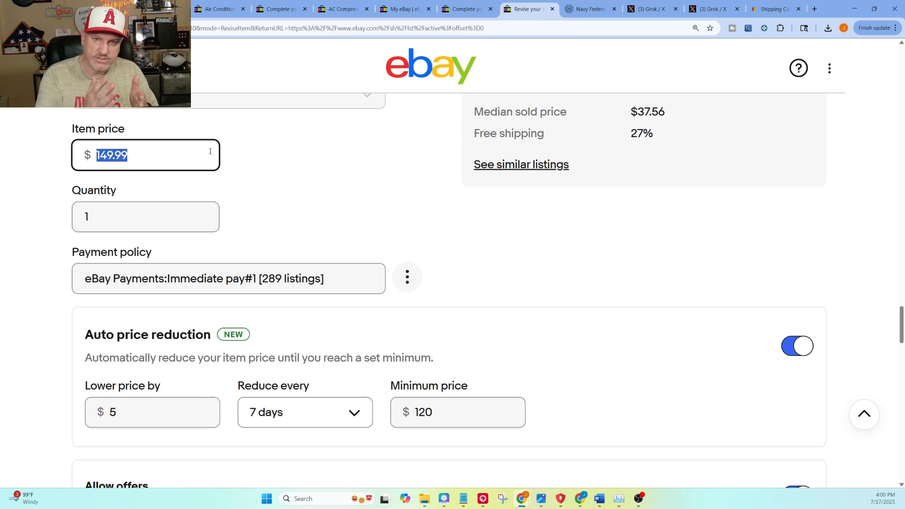
pyautogui.click(330, 412)
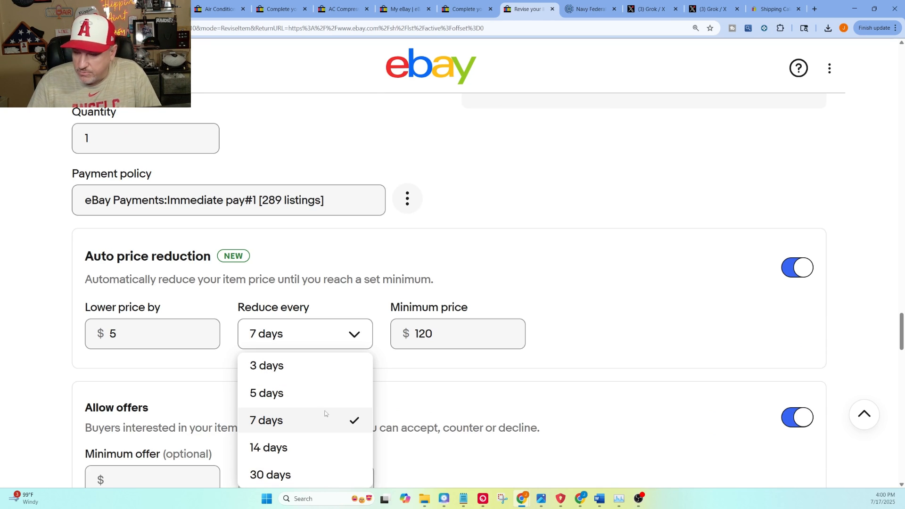
pyautogui.click(279, 372)
pyautogui.click(299, 347)
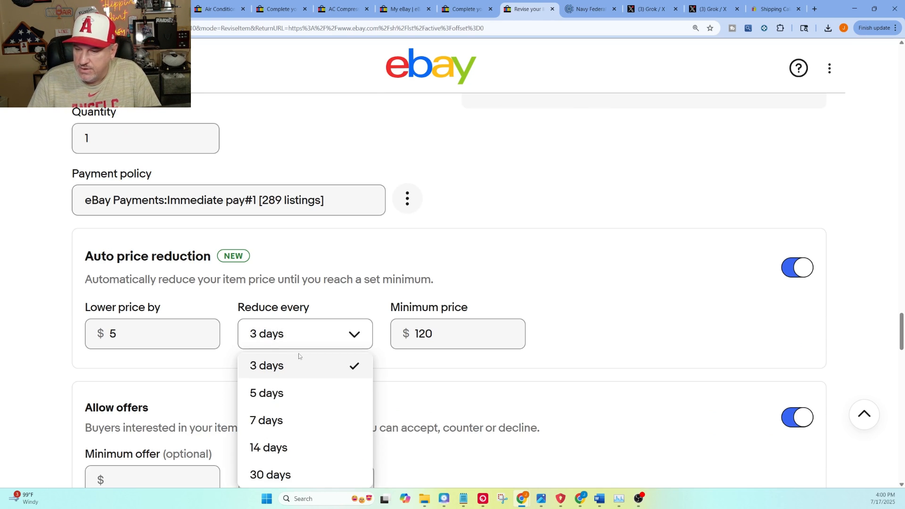
pyautogui.click(289, 392)
pyautogui.click(299, 339)
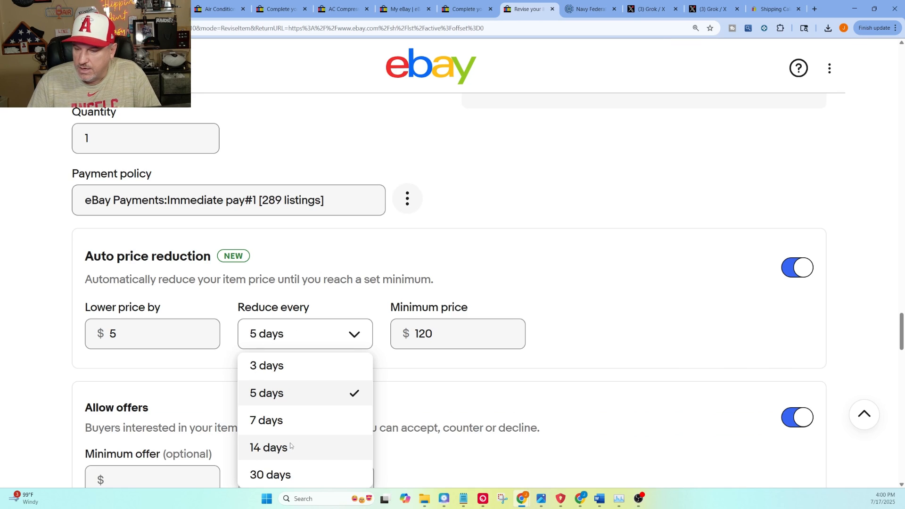
pyautogui.scroll(-1, 290, 445)
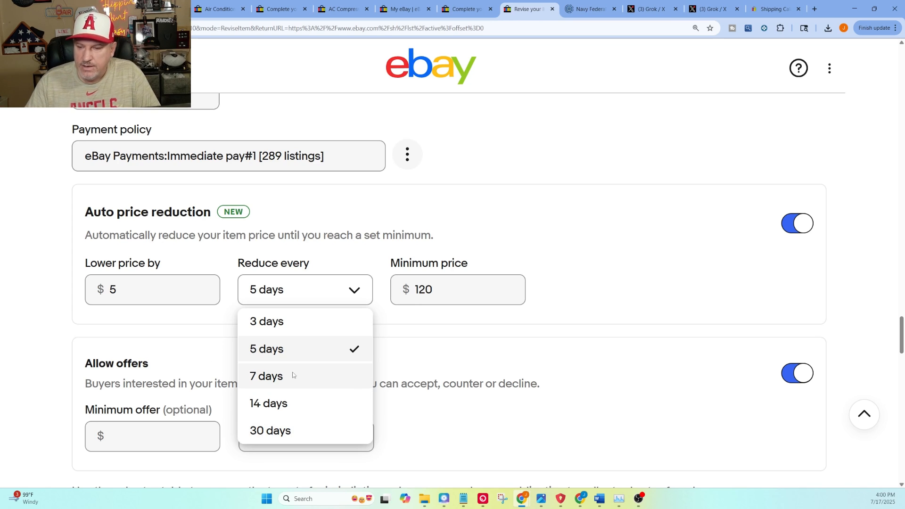
pyautogui.click(293, 432)
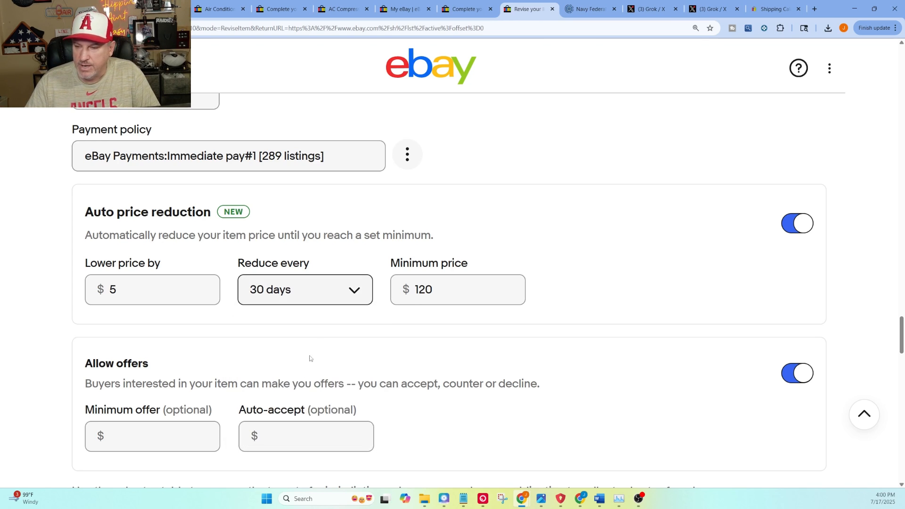
# Step: Clear the minimum price for auto price reduction and enter it again as $120
pyautogui.click(436, 289)
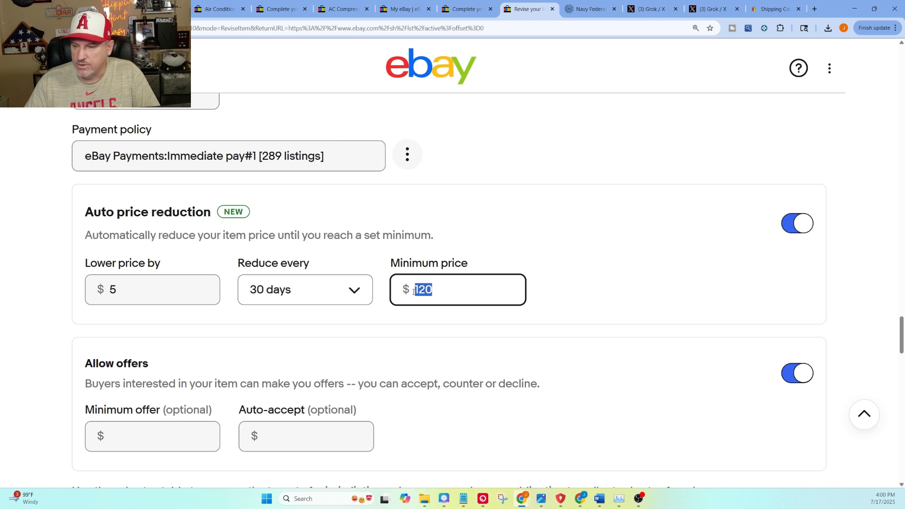
pyautogui.click(356, 203)
pyautogui.moveTo(443, 278); pyautogui.dragTo(406, 289)
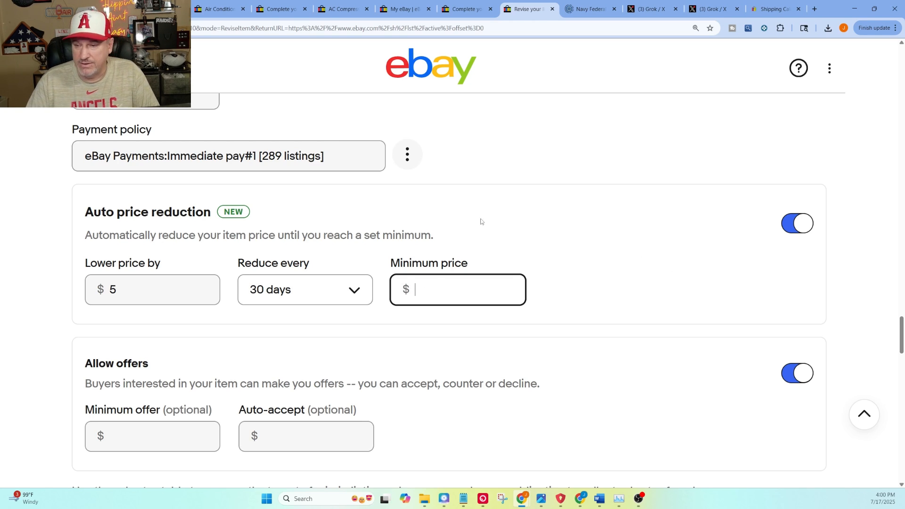
pyautogui.scroll(2, 481, 228)
pyautogui.scroll(-2, 482, 228)
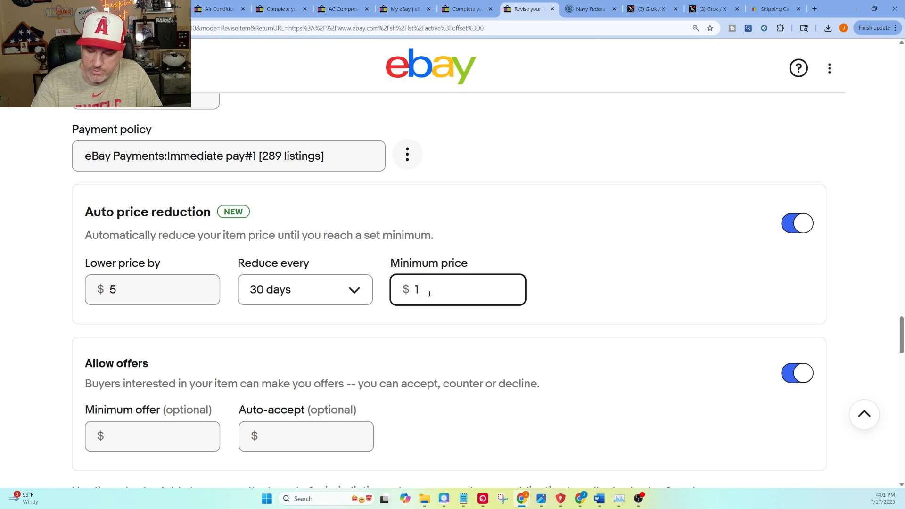
pyautogui.click(417, 196)
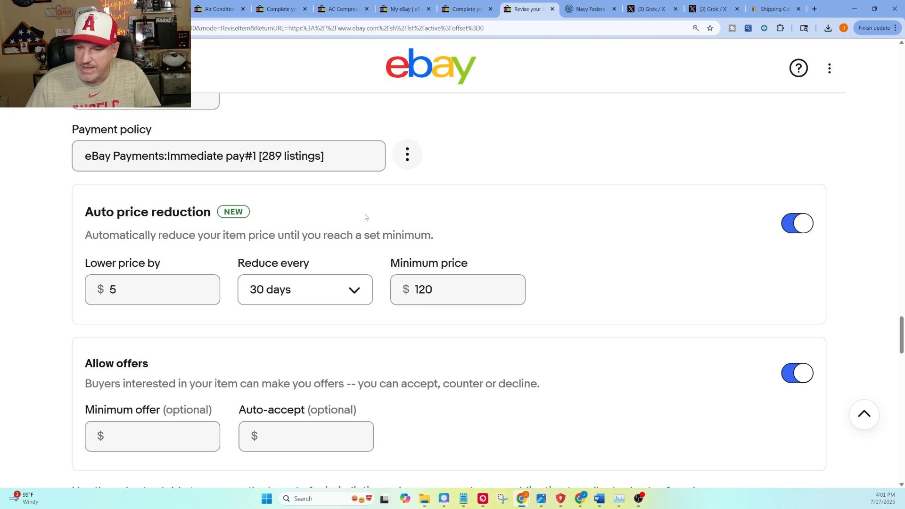
# Step: Lower the price by $0.01 per reduction and set the reduction interval to 3 days
pyautogui.click(123, 286)
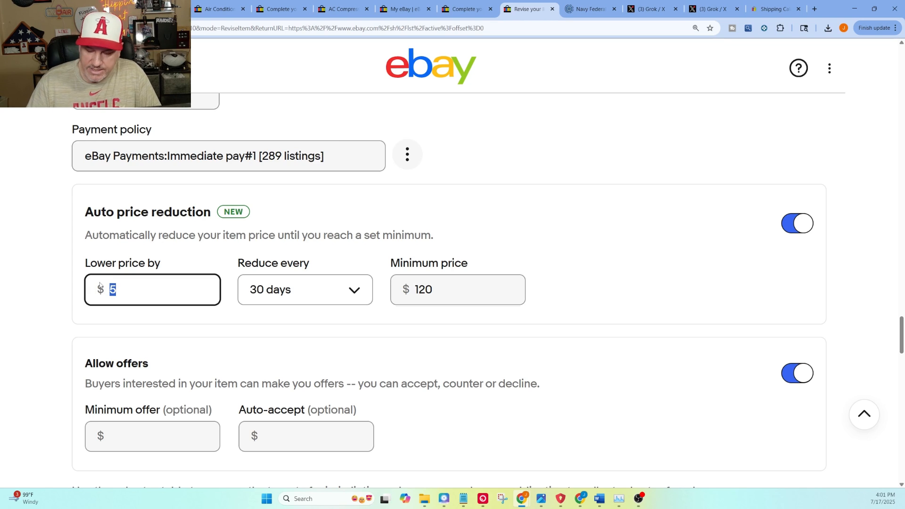
pyautogui.write('.0')
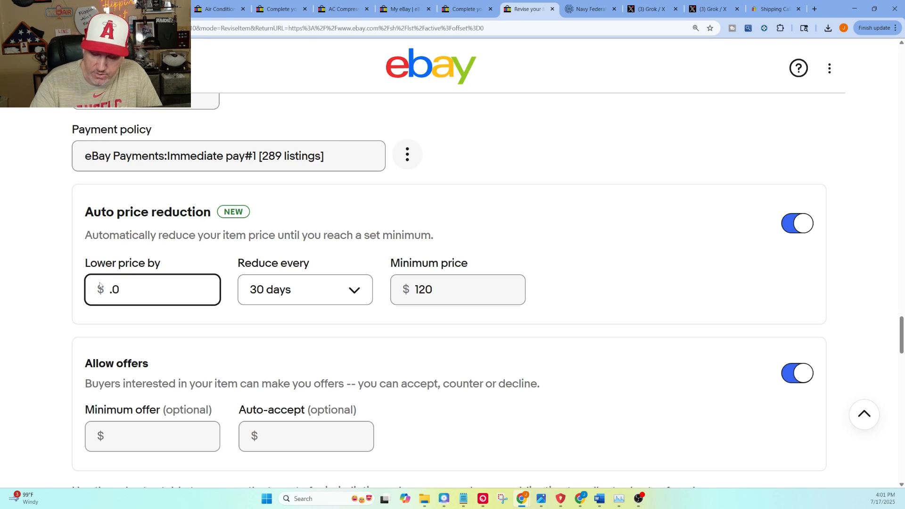
pyautogui.write('1')
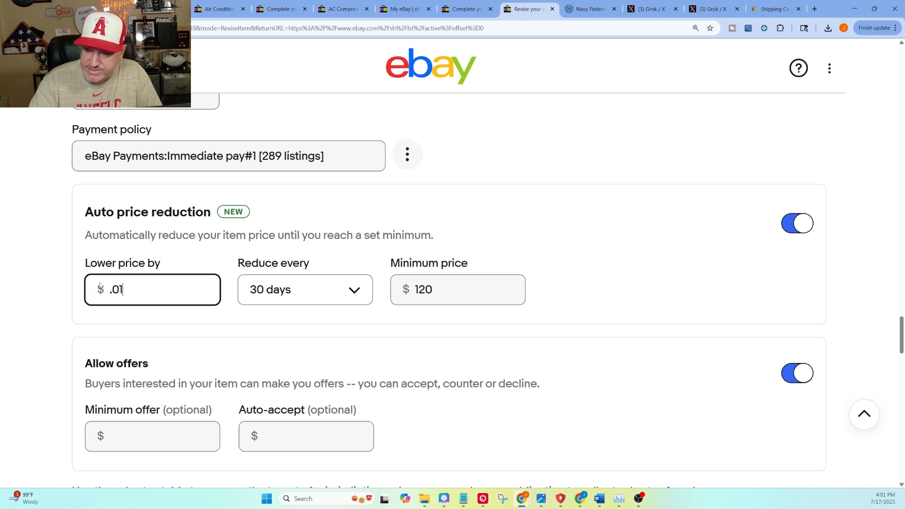
pyautogui.click(286, 300)
pyautogui.click(348, 320)
# Step: Set the amount the price is lowered by at each reduction to $0.50
pyautogui.click(119, 293)
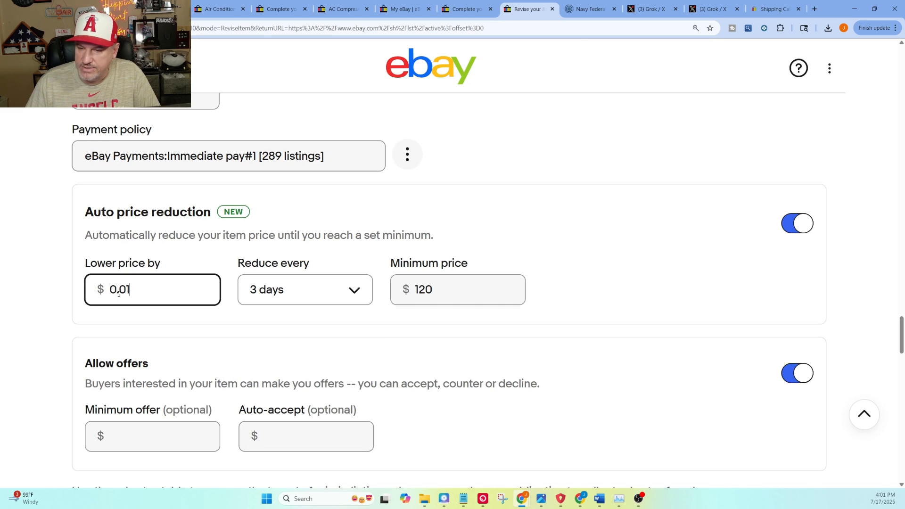
pyautogui.doubleClick(119, 293)
pyautogui.write('05')
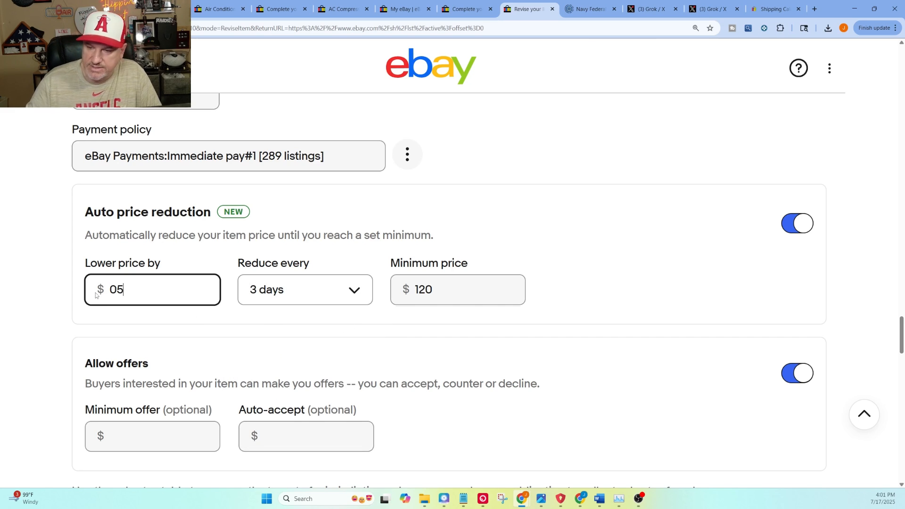
pyautogui.press('BackSpace')
pyautogui.press('BackSpace')
pyautogui.write('.5')
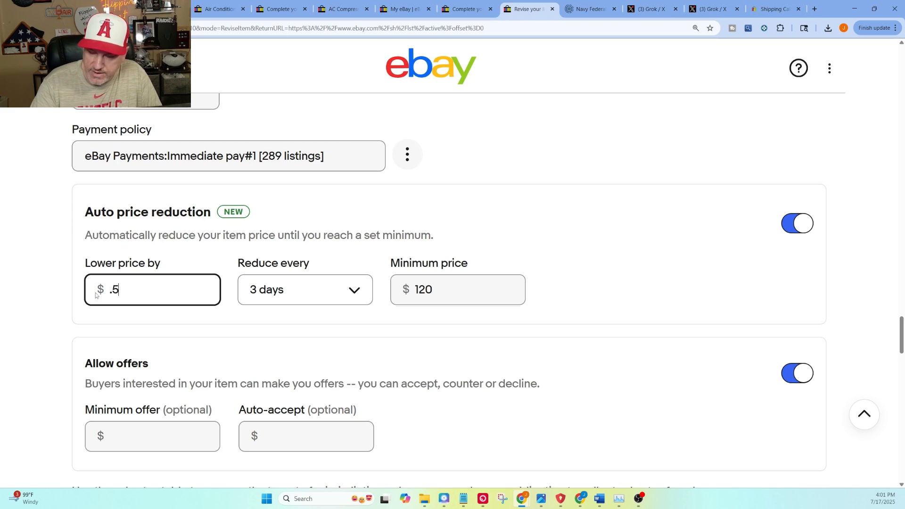
pyautogui.write('0')
pyautogui.click(627, 247)
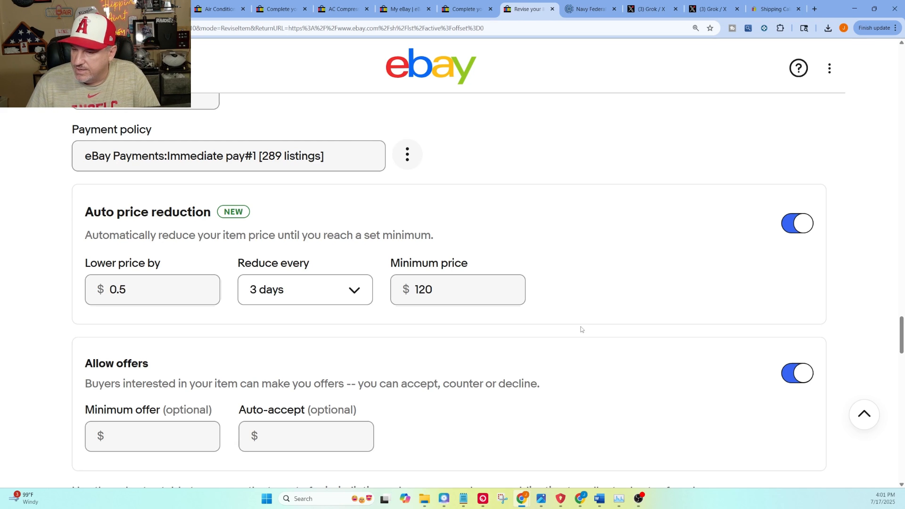
# Step: Submit the listing revision with the auto price reduction settings
pyautogui.scroll(-10, 269, 325)
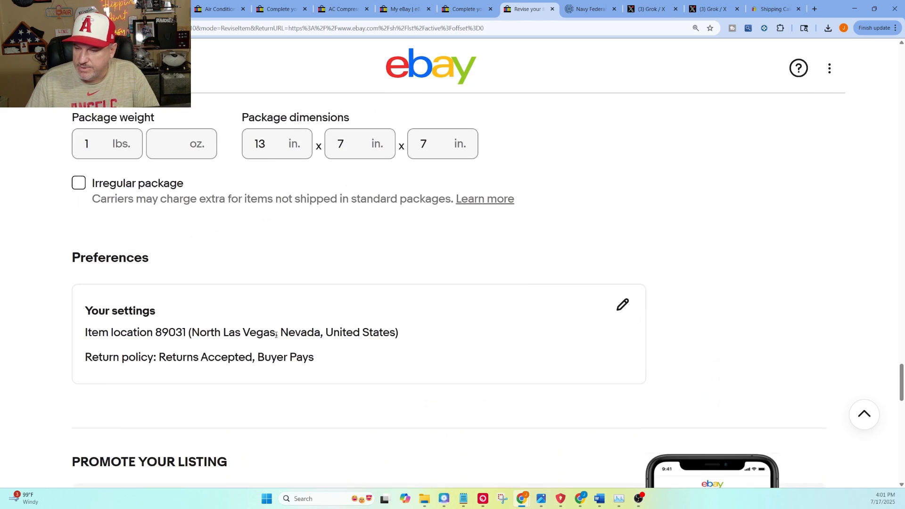
pyautogui.scroll(-20, 276, 334)
pyautogui.click(429, 206)
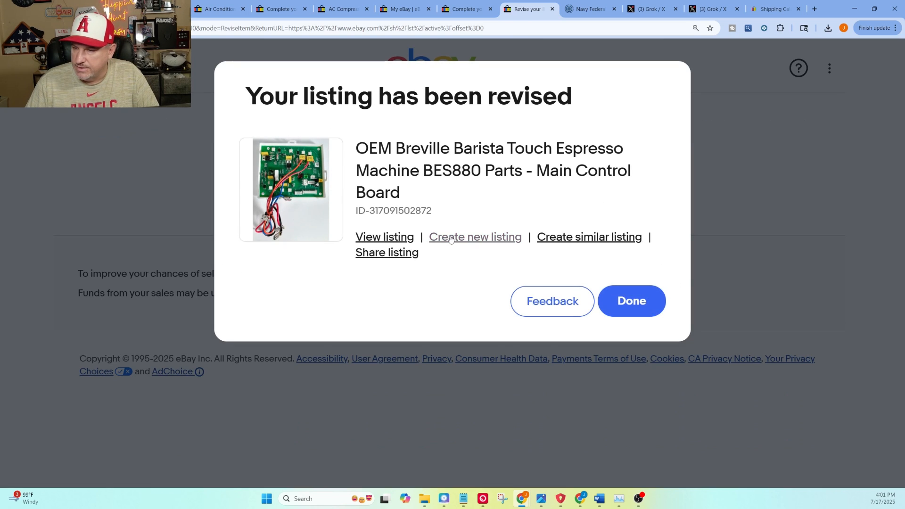
# Step: View the revised listing, reopen it for revision and check its auto price reduction settings and the available intervals
pyautogui.click(384, 237)
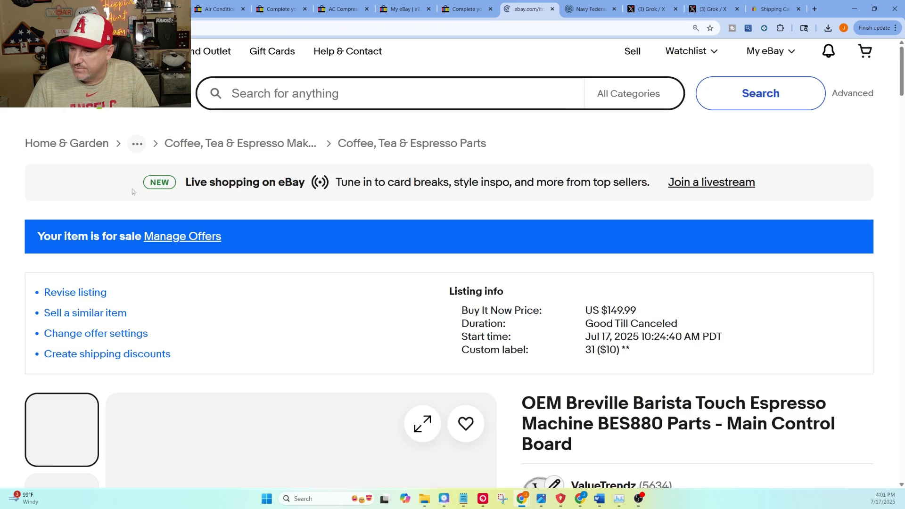
pyautogui.click(75, 292)
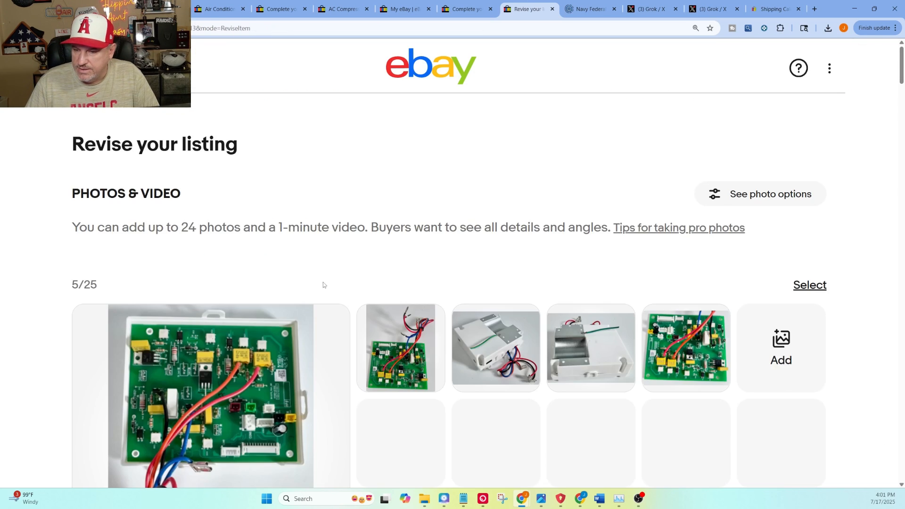
pyautogui.scroll(-10, 323, 282)
pyautogui.scroll(-20, 318, 301)
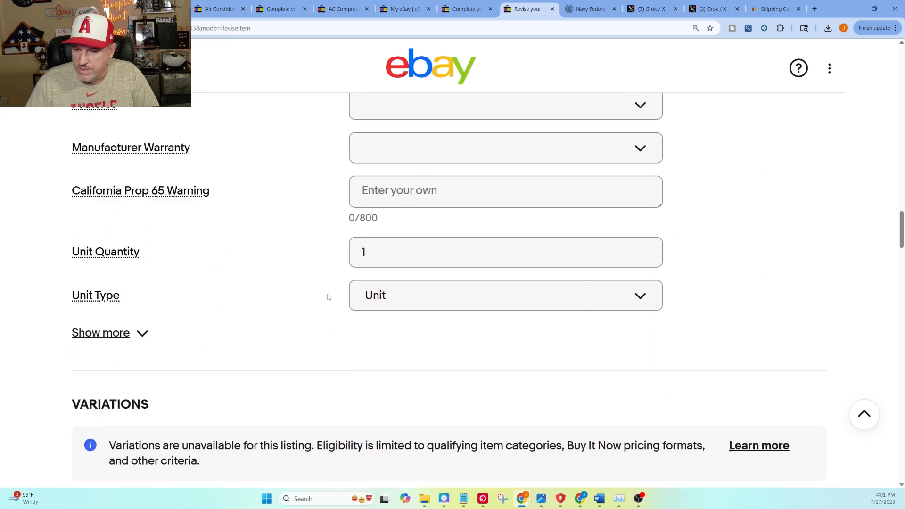
pyautogui.scroll(-15, 329, 297)
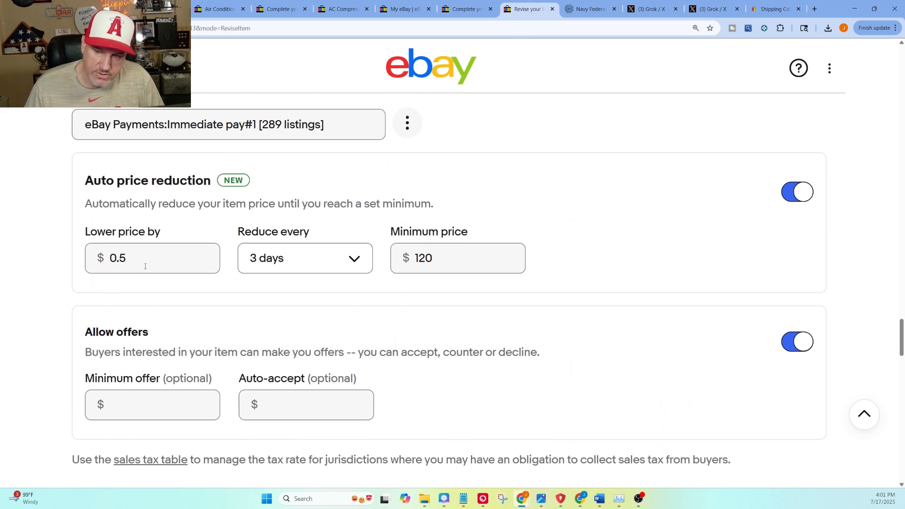
pyautogui.click(312, 253)
pyautogui.click(405, 176)
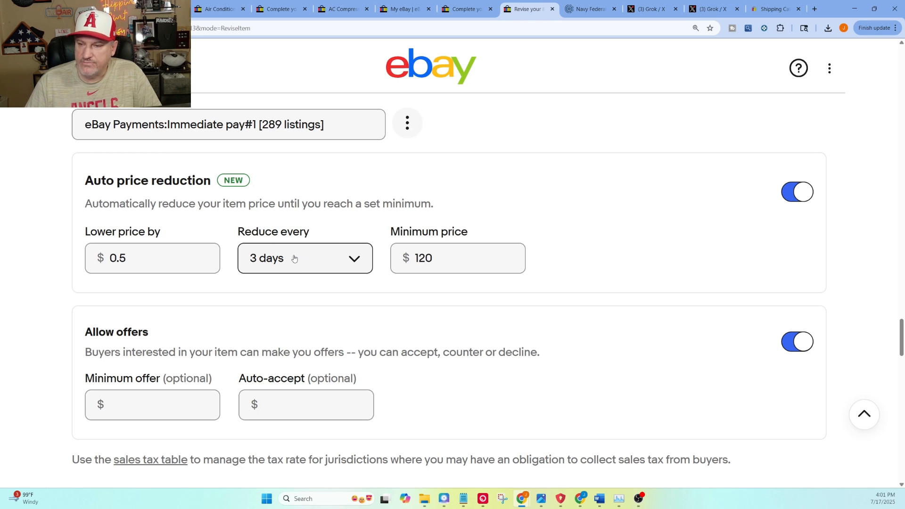
# Step: Clear the auto price reduction amount and set the price to be lowered by $2 each time
pyautogui.scroll(5, 294, 258)
pyautogui.scroll(-1, 292, 257)
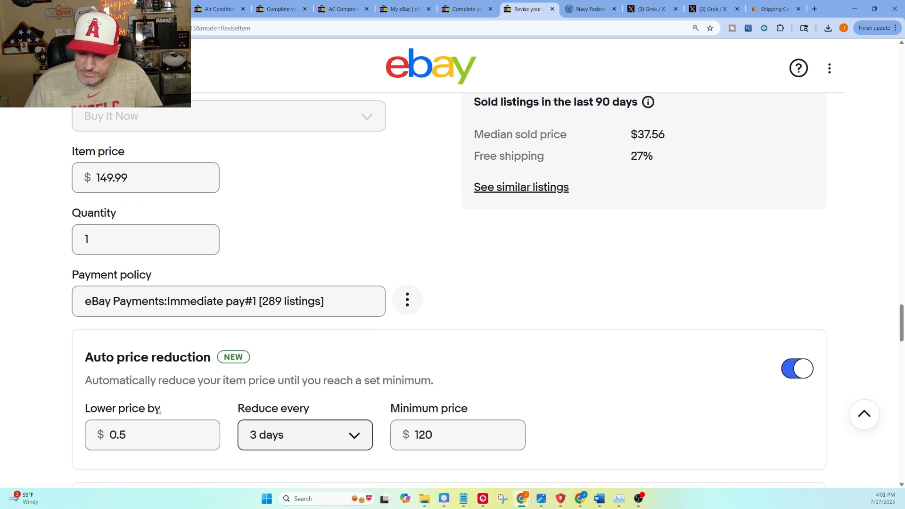
pyautogui.doubleClick(140, 430)
pyautogui.press('BackSpace')
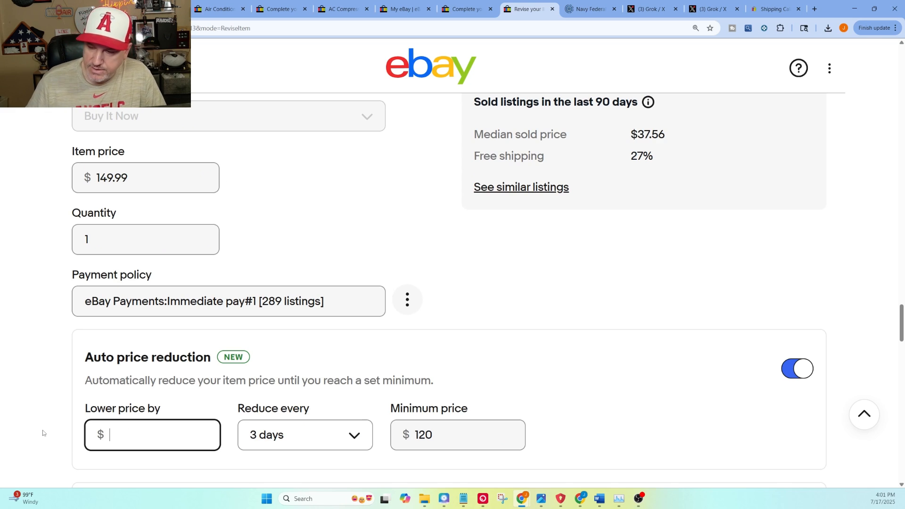
pyautogui.click(292, 438)
pyautogui.scroll(-3, 344, 371)
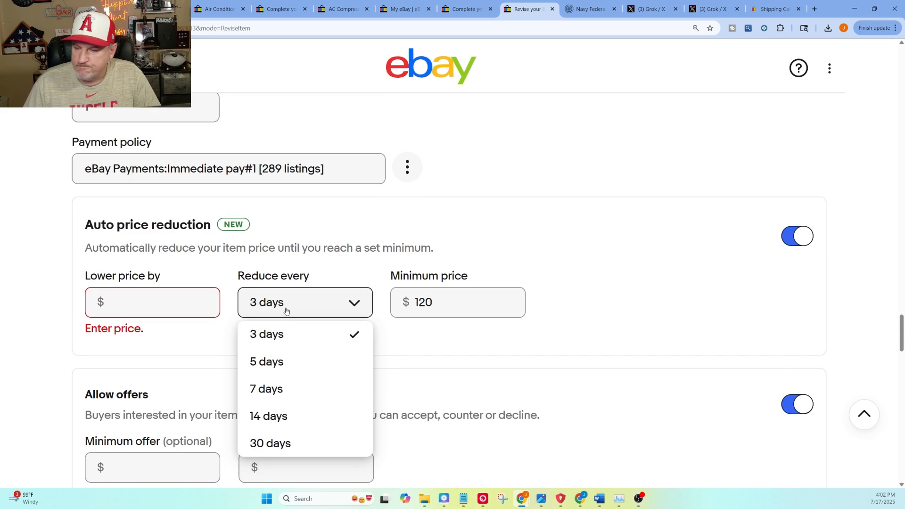
pyautogui.click(146, 307)
pyautogui.click(133, 301)
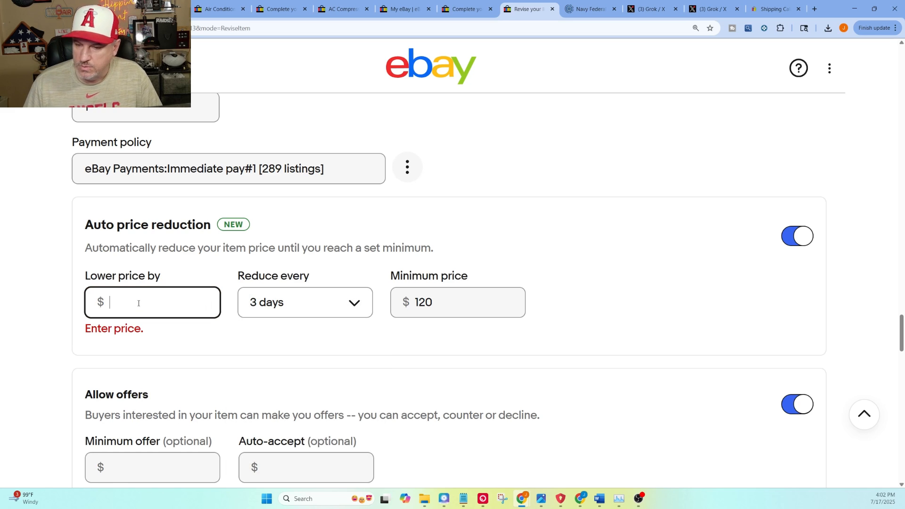
pyautogui.write('2')
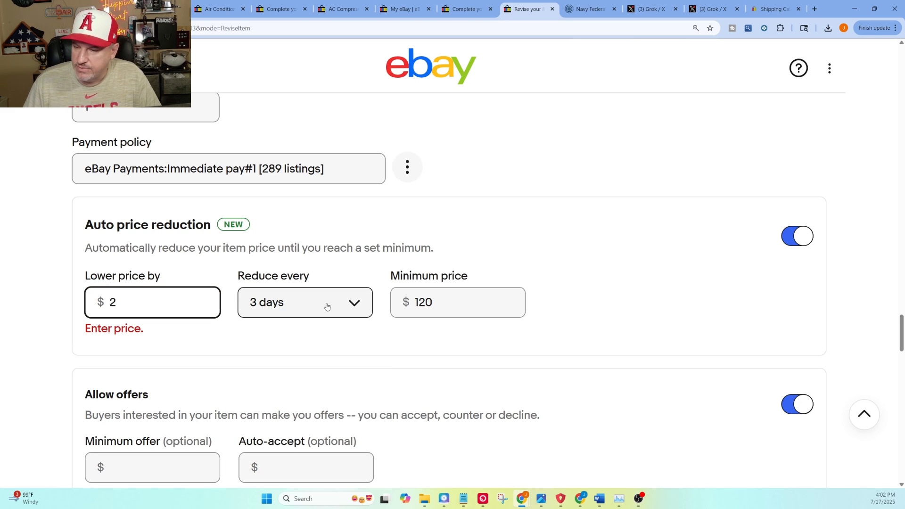
pyautogui.click(520, 231)
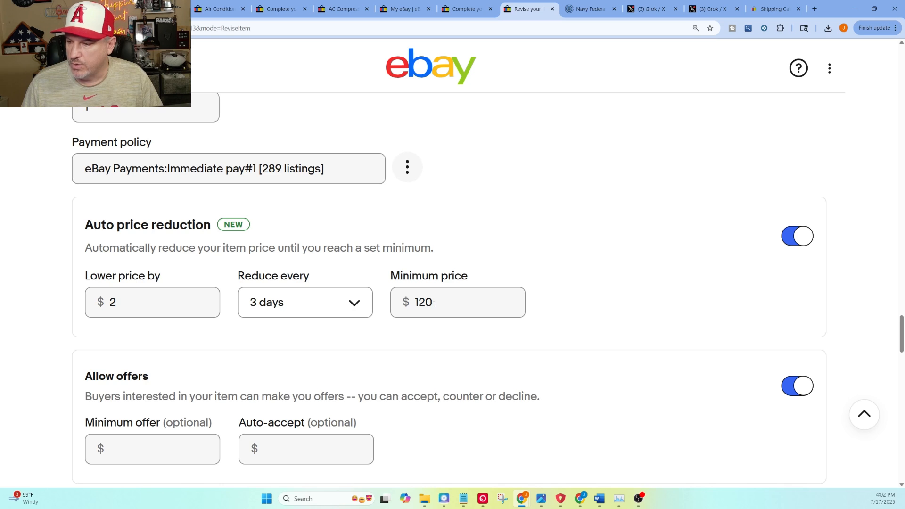
# Step: Submit the listing revision with the new reduction amount and return to the active listings in Seller Hub
pyautogui.scroll(-2, 187, 260)
pyautogui.scroll(-20, 187, 259)
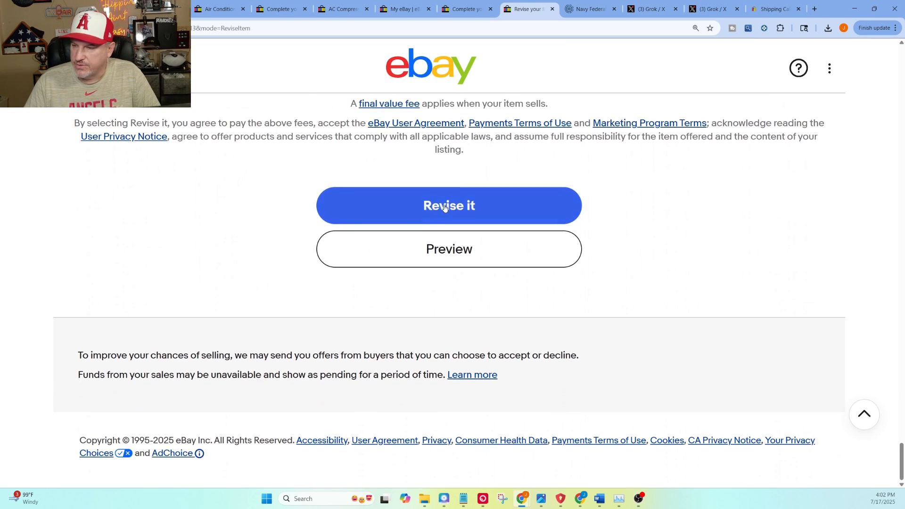
pyautogui.click(448, 205)
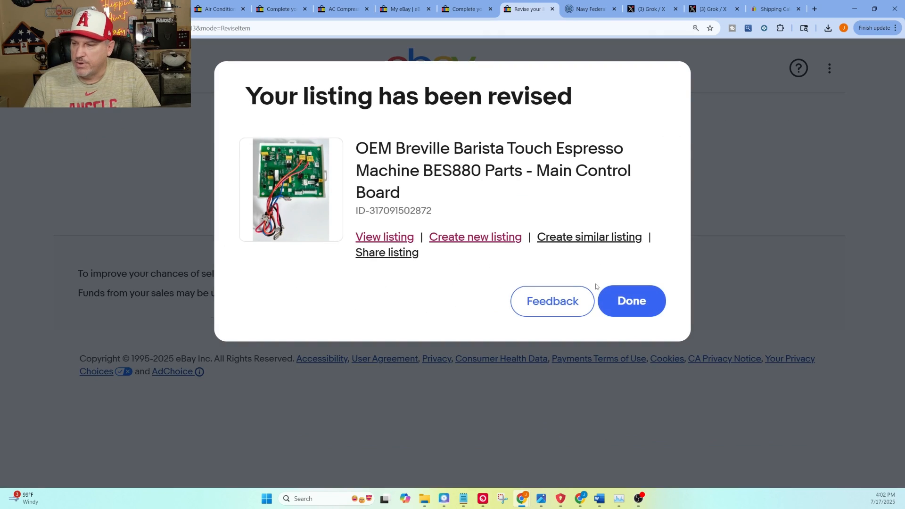
pyautogui.click(612, 298)
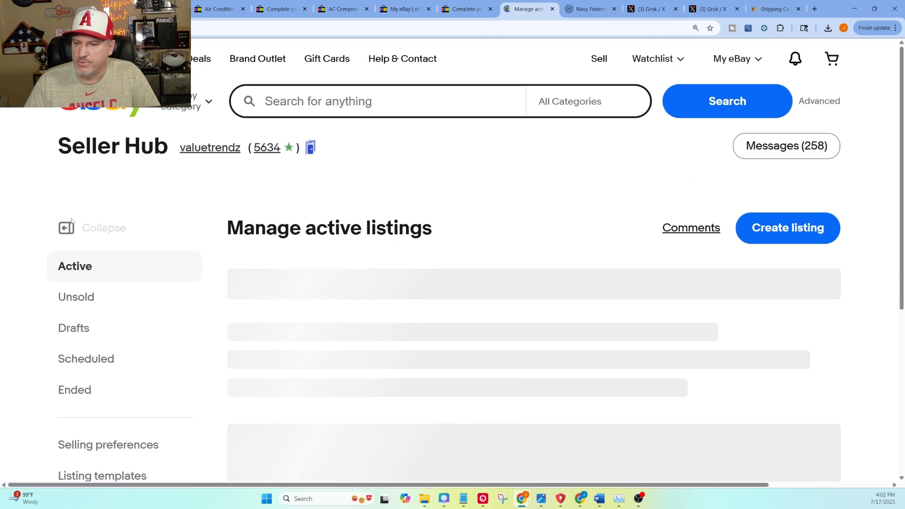